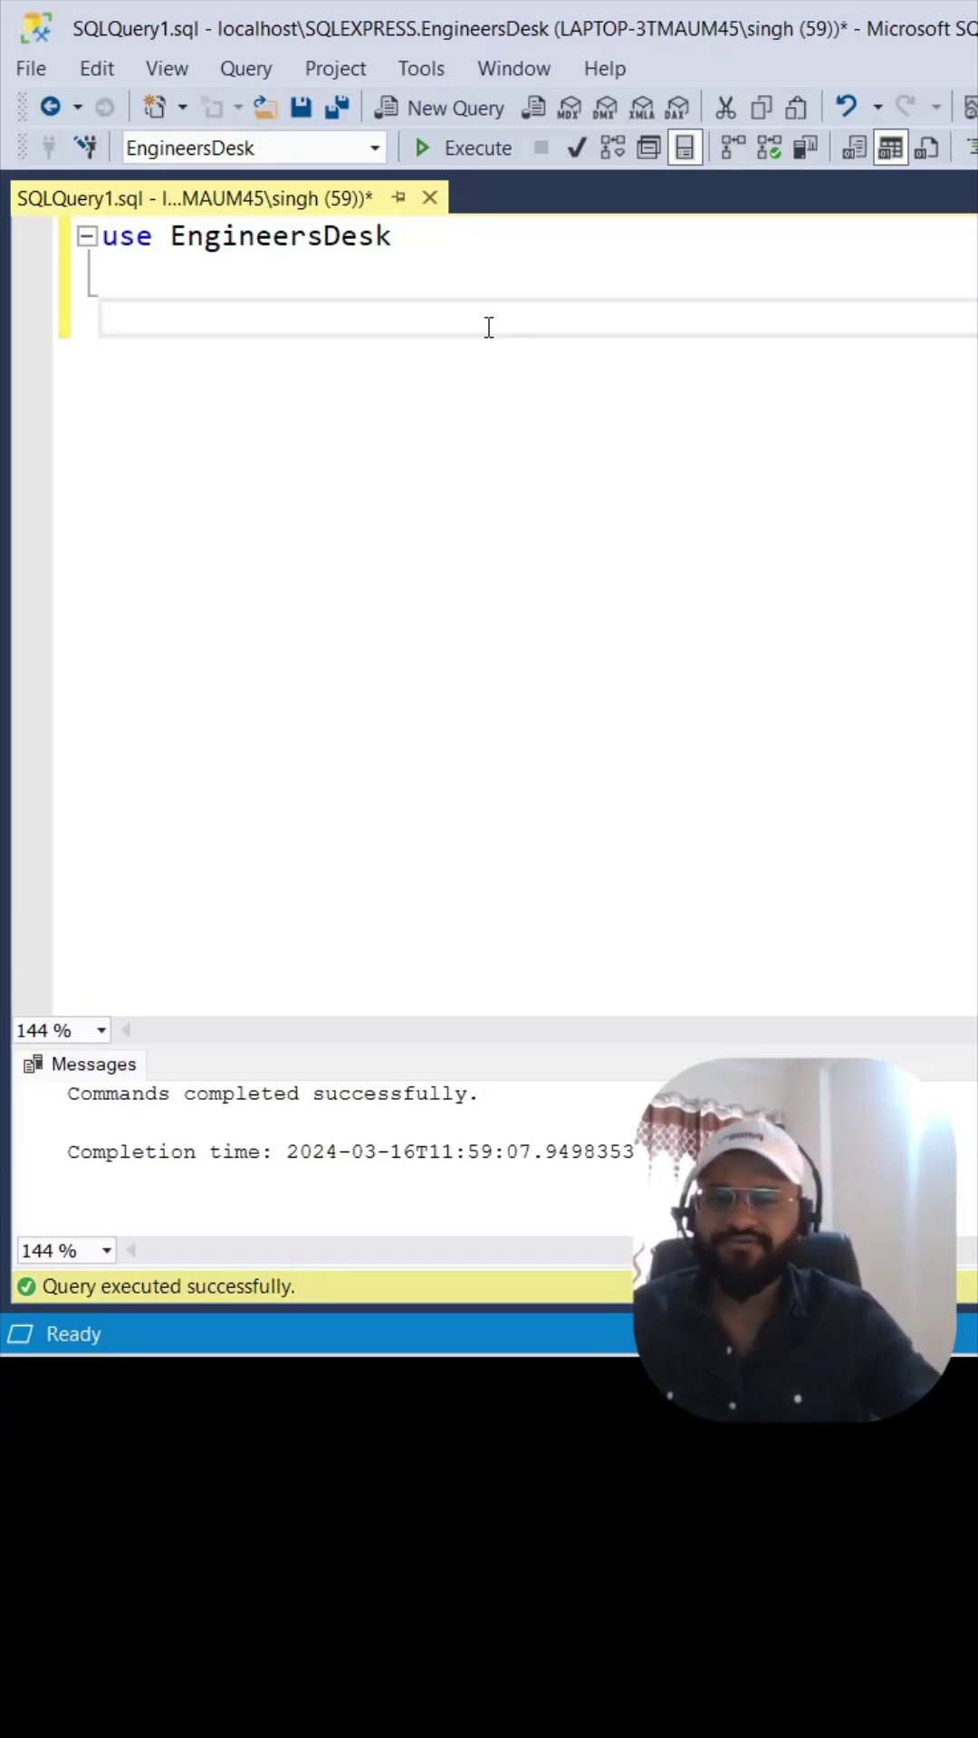
text(--)
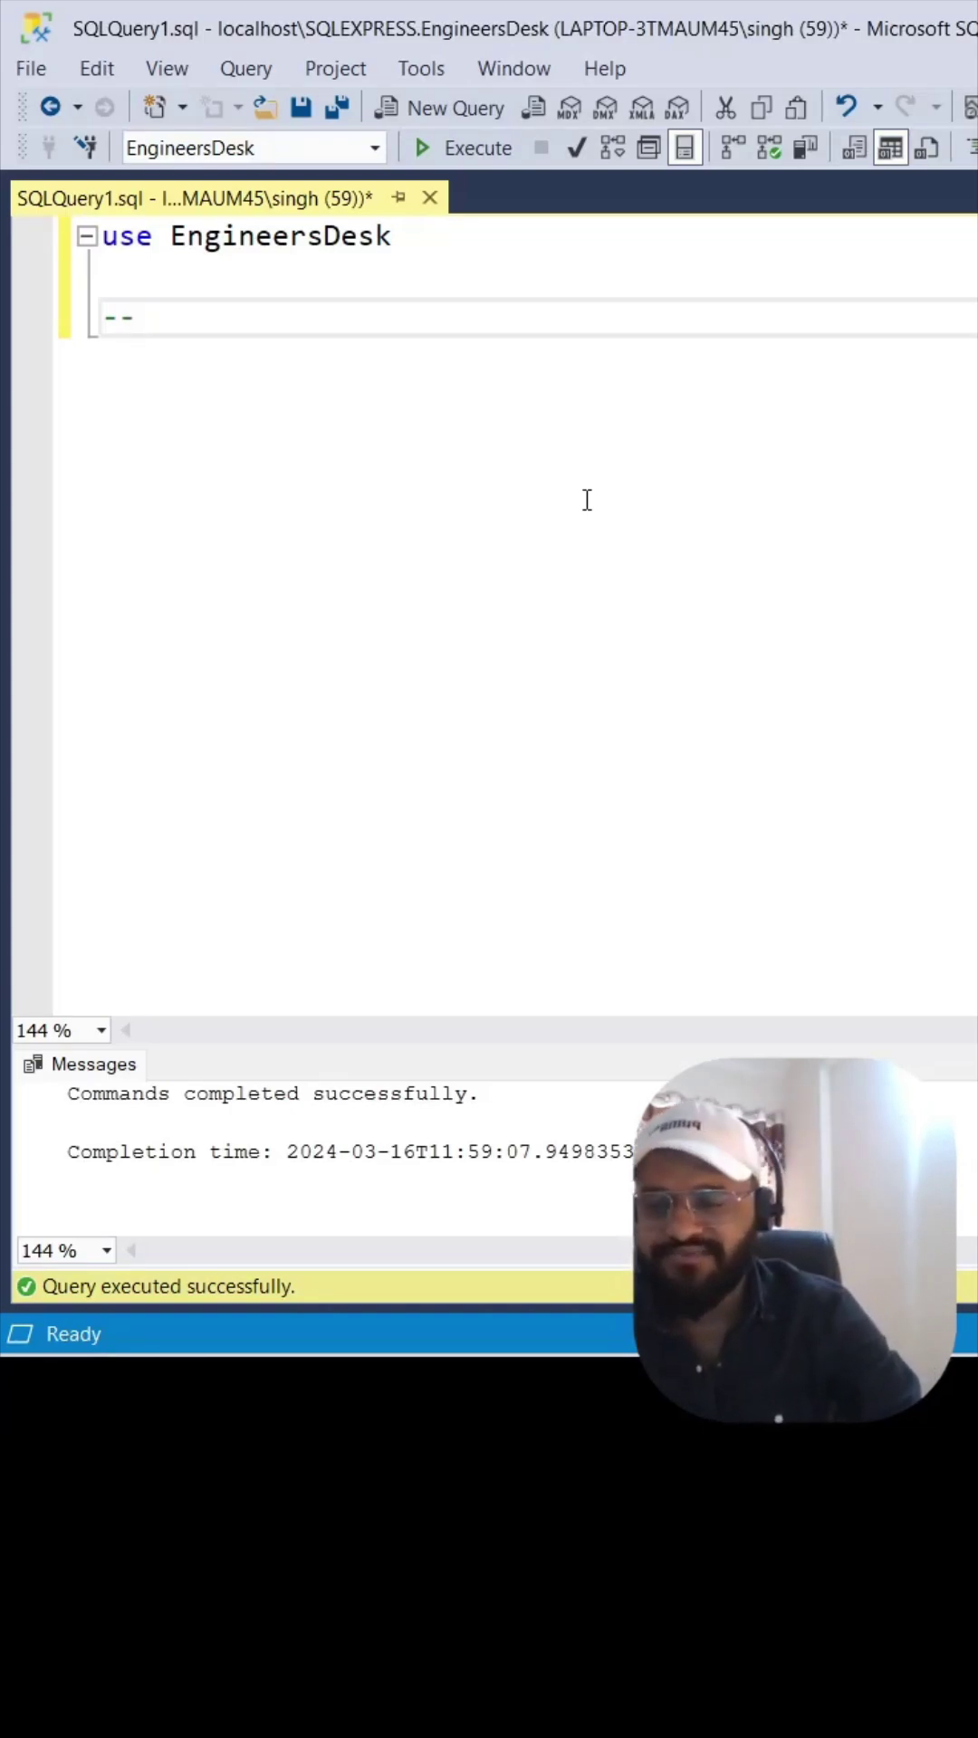
text(cre)
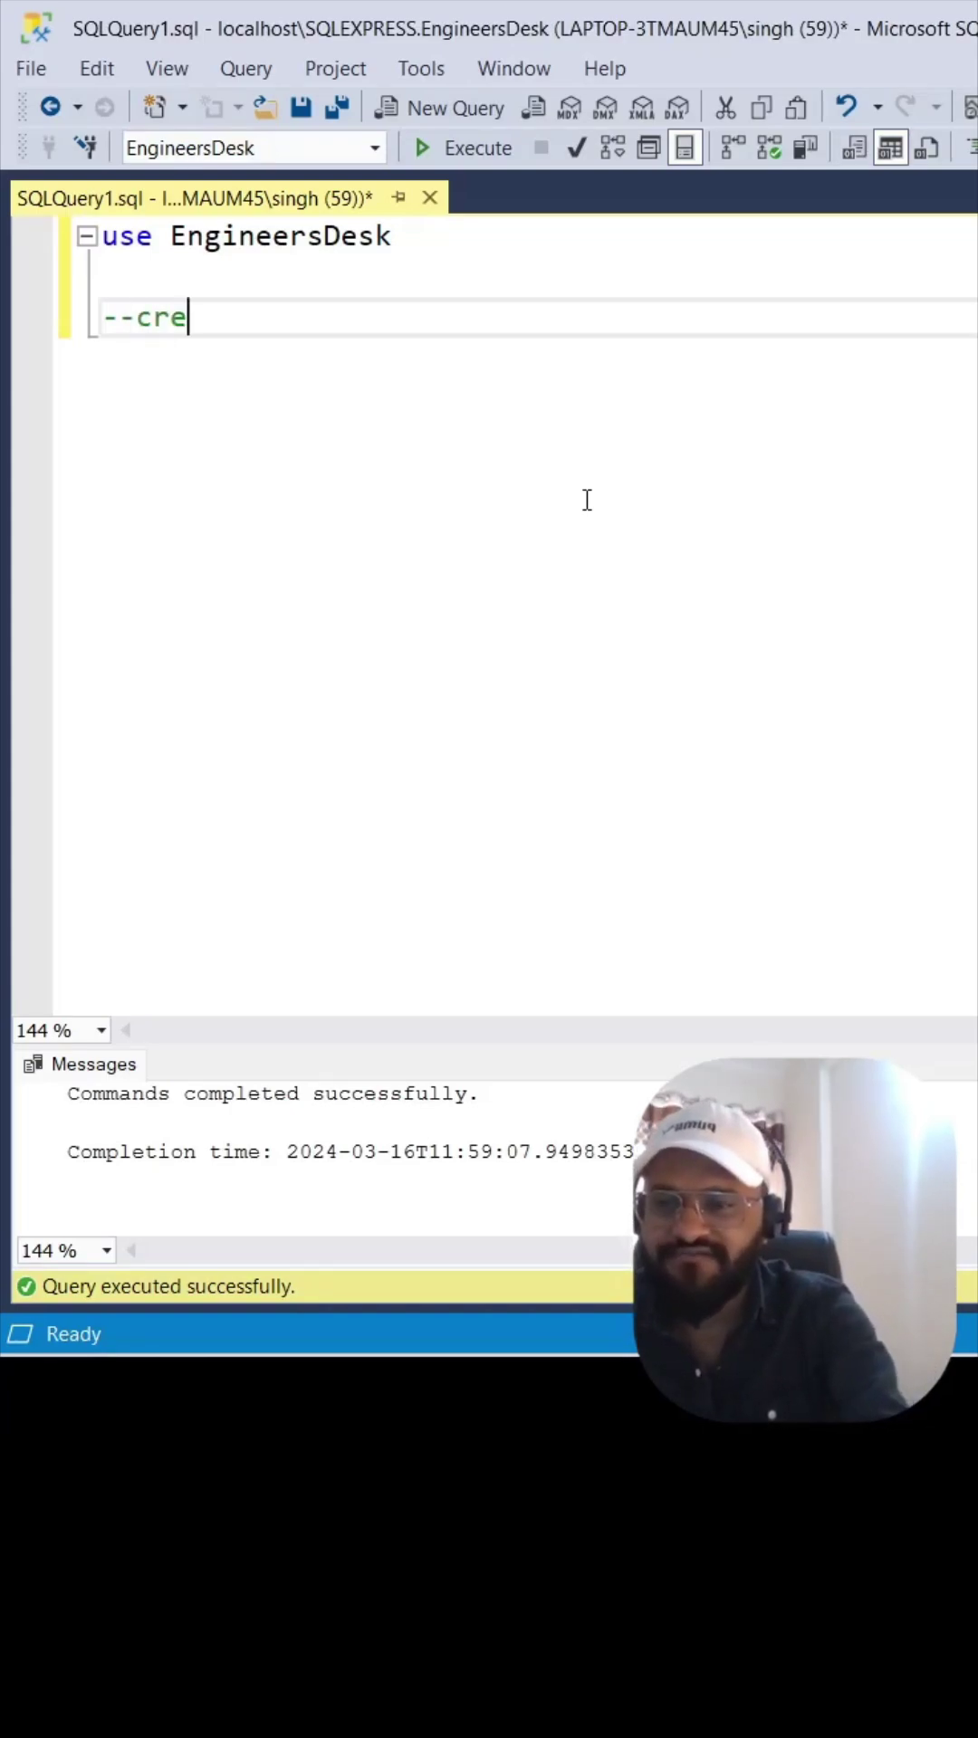
text(ate)
key(Return)
text(declare @)
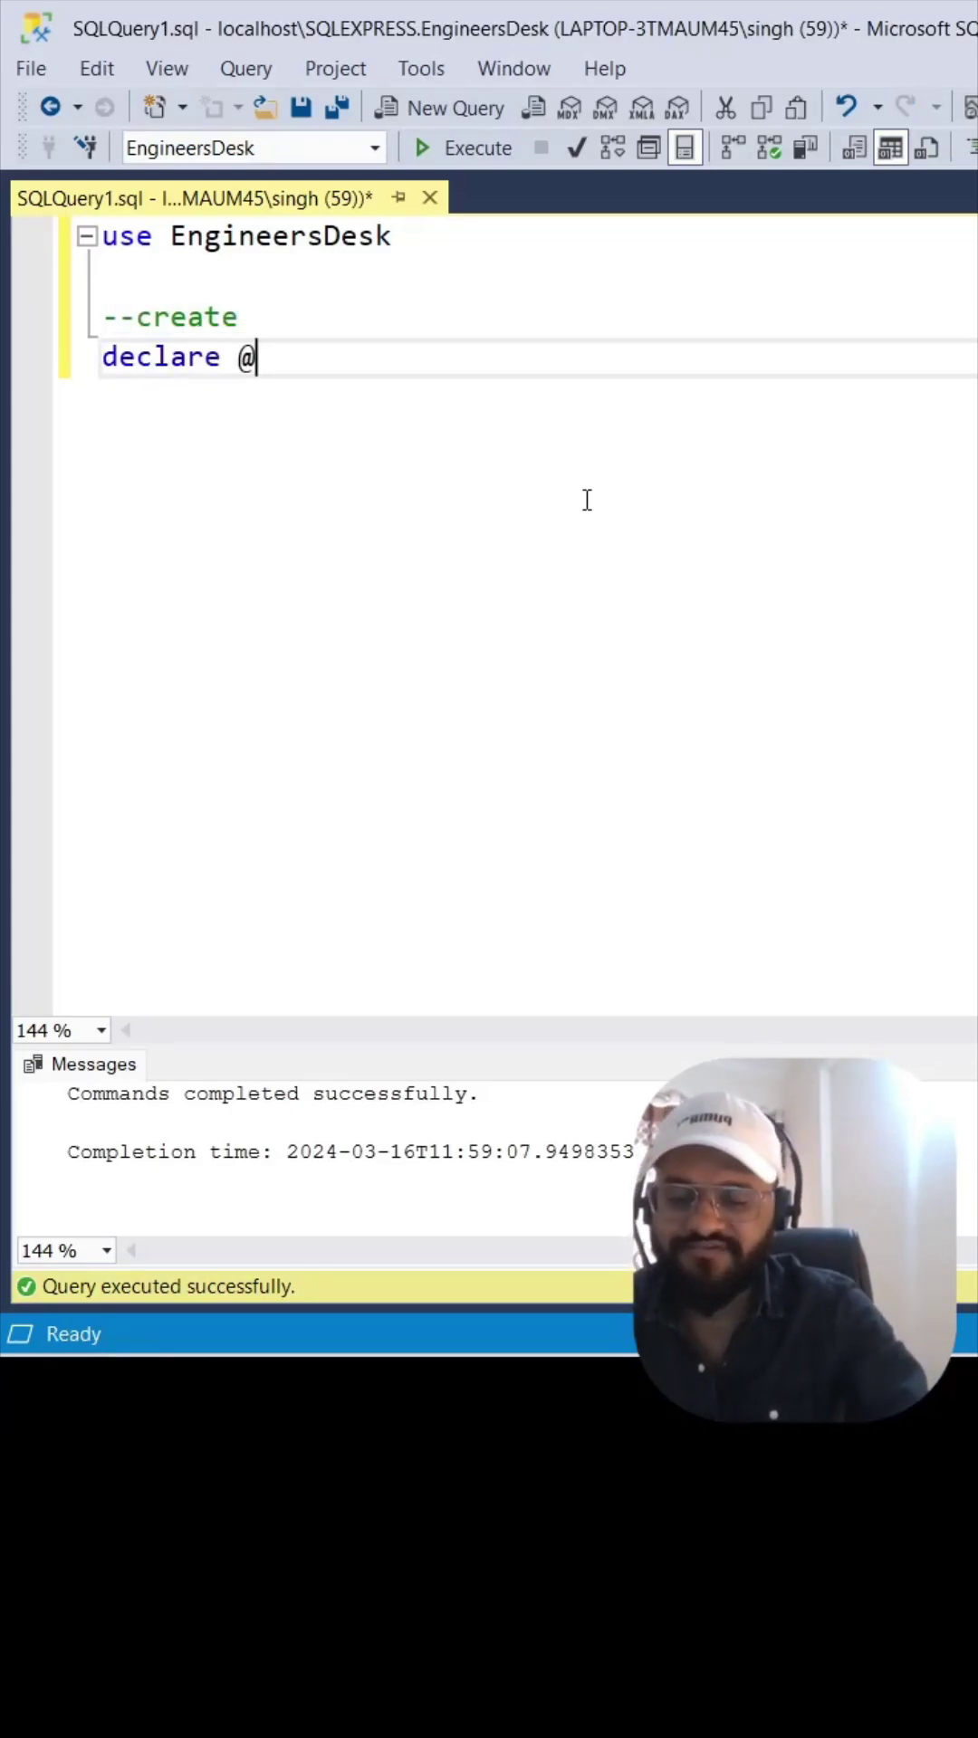
text(tablevar )
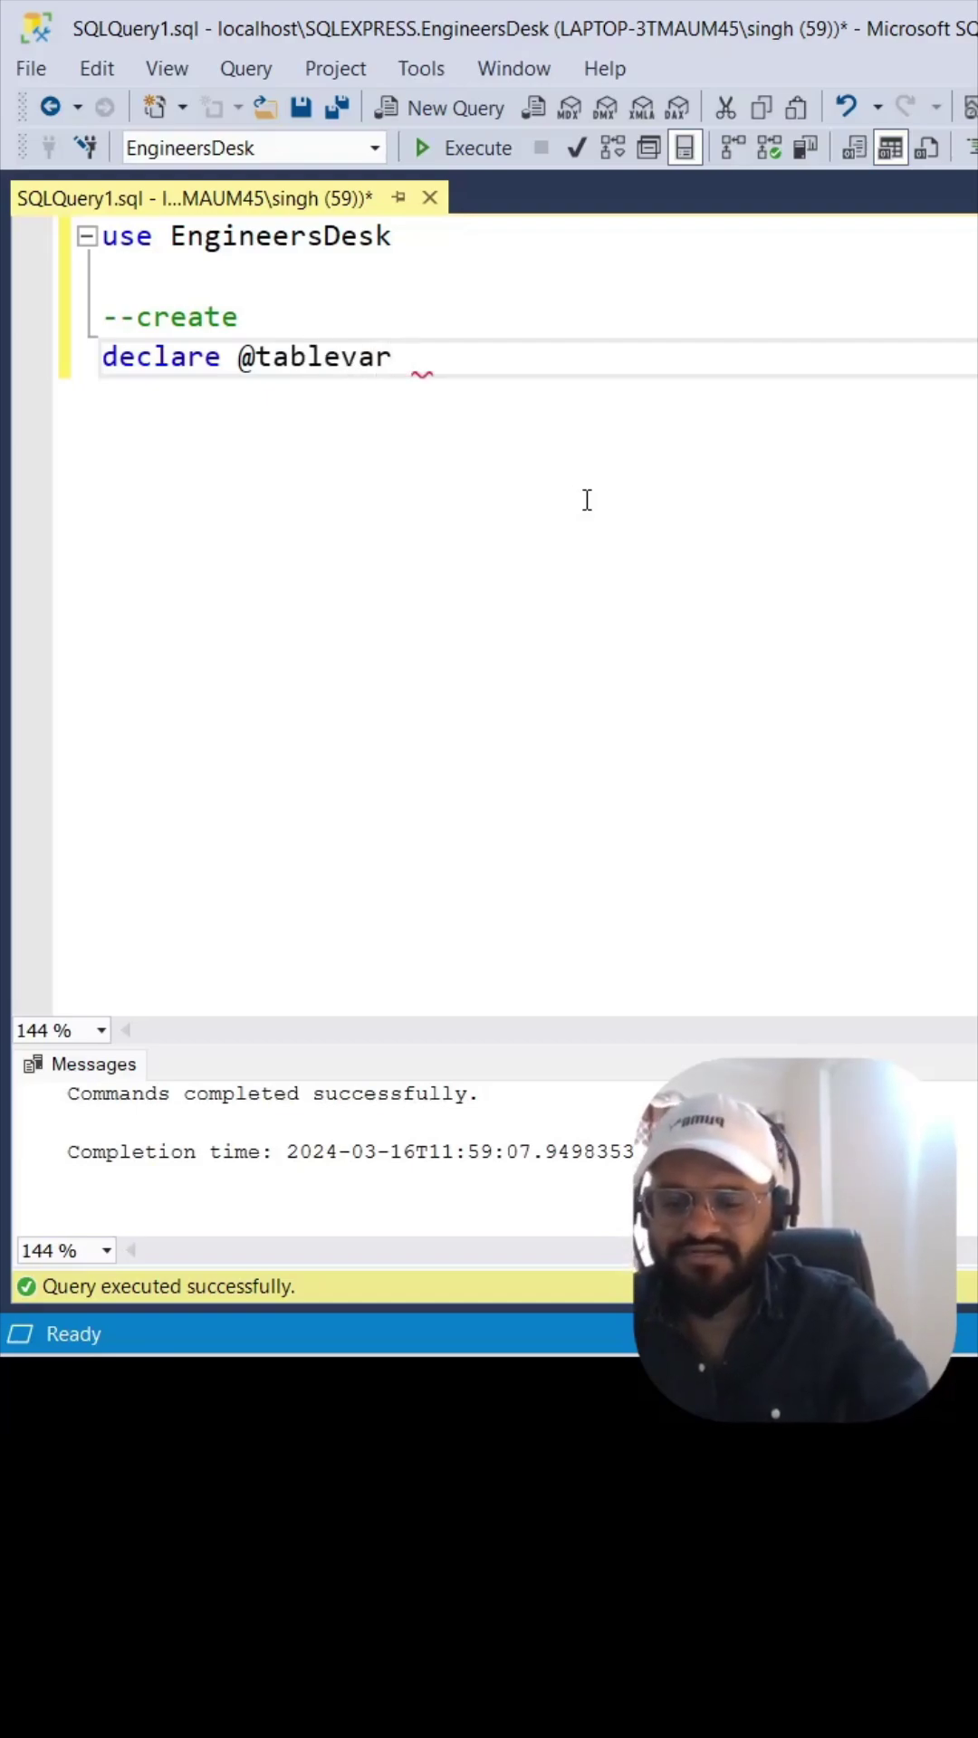
text(Table)
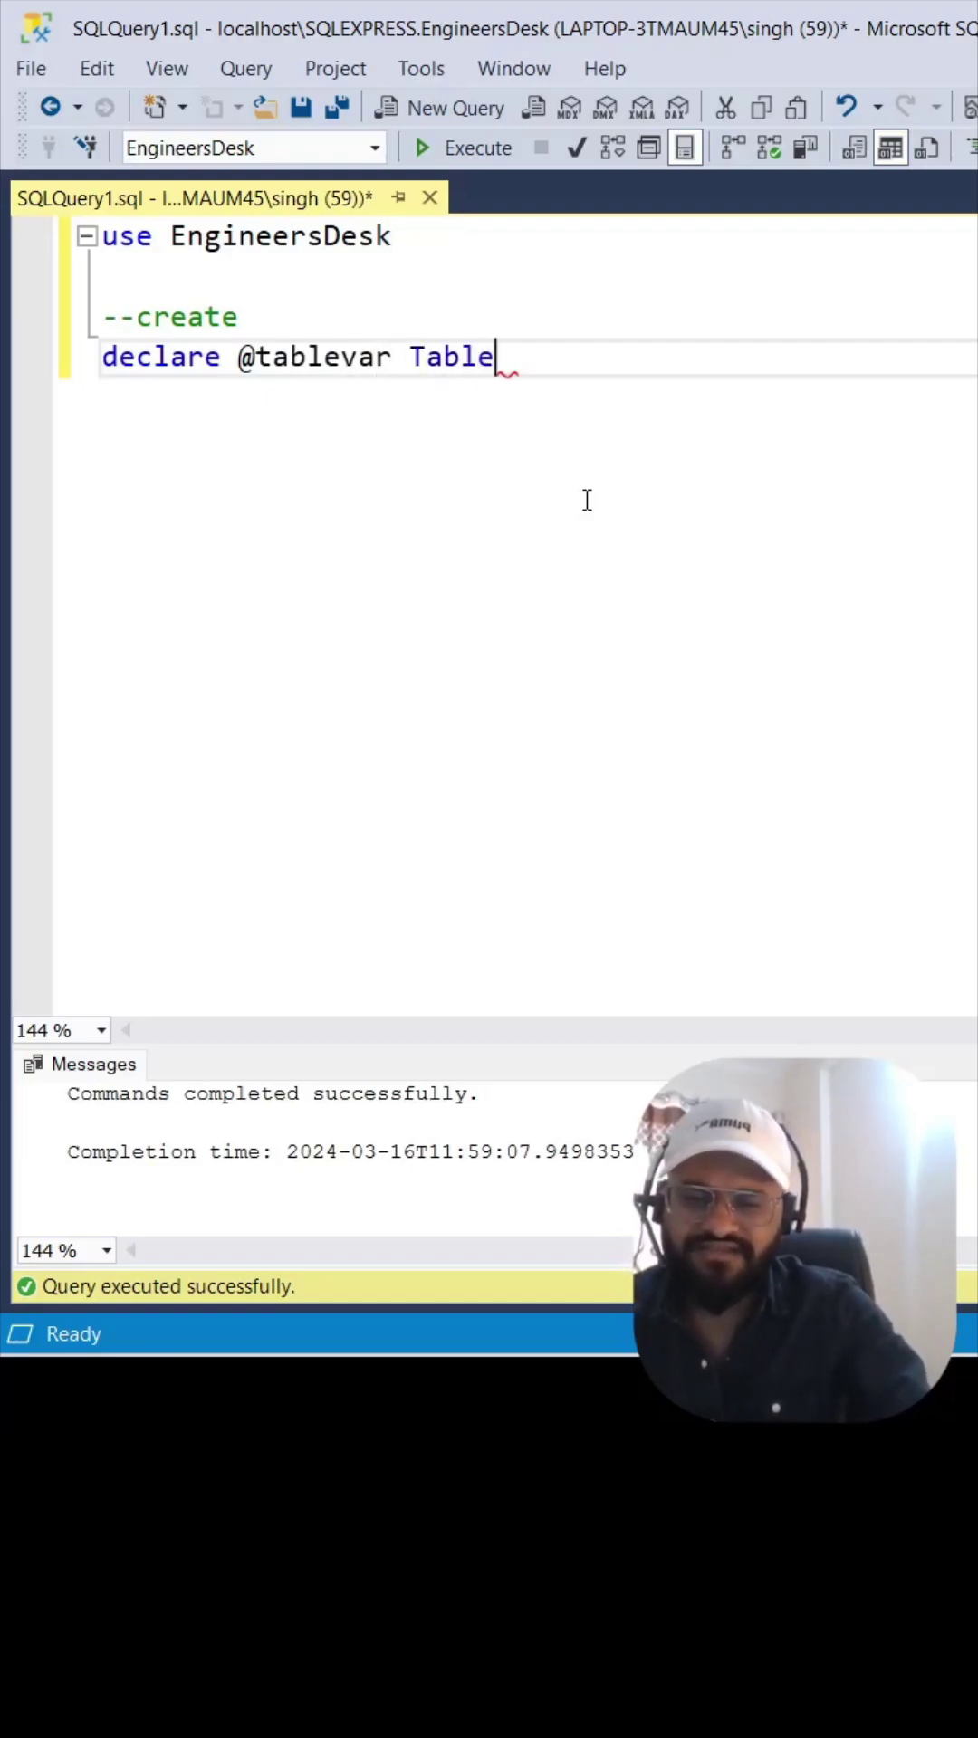
key(Return)
text(Id int identity,)
key(Return)
text(Name varchar(100))
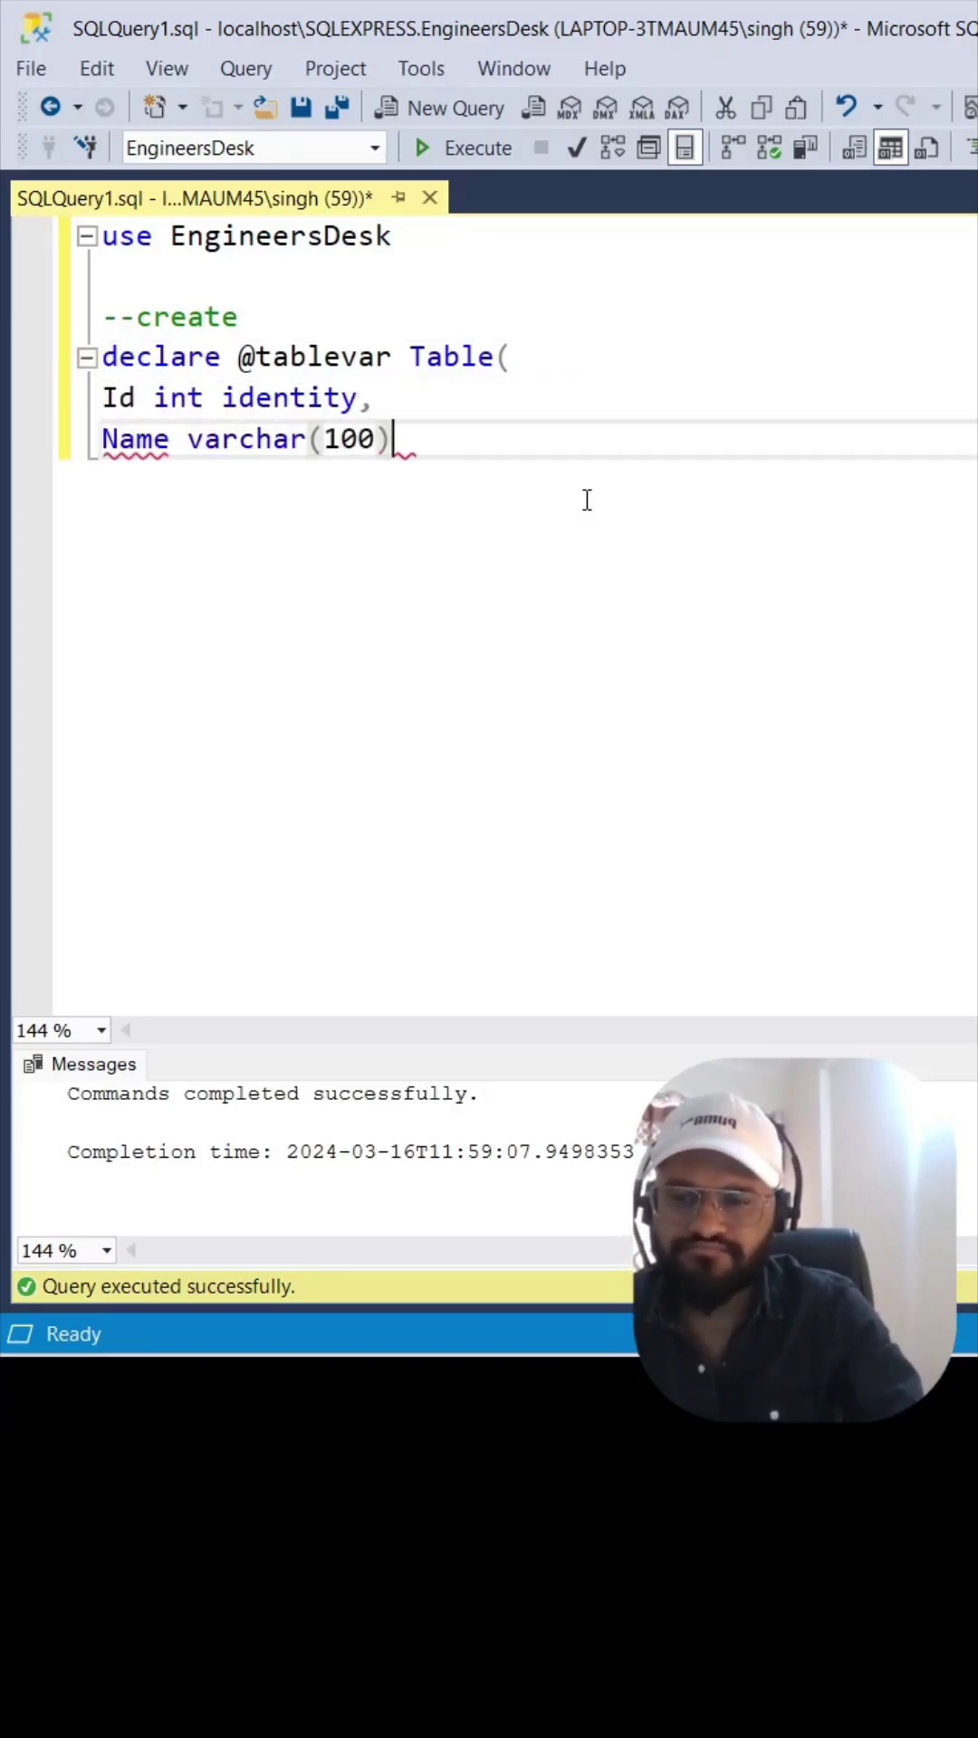
text(,)
key(Return)
text(City varchar(100)))
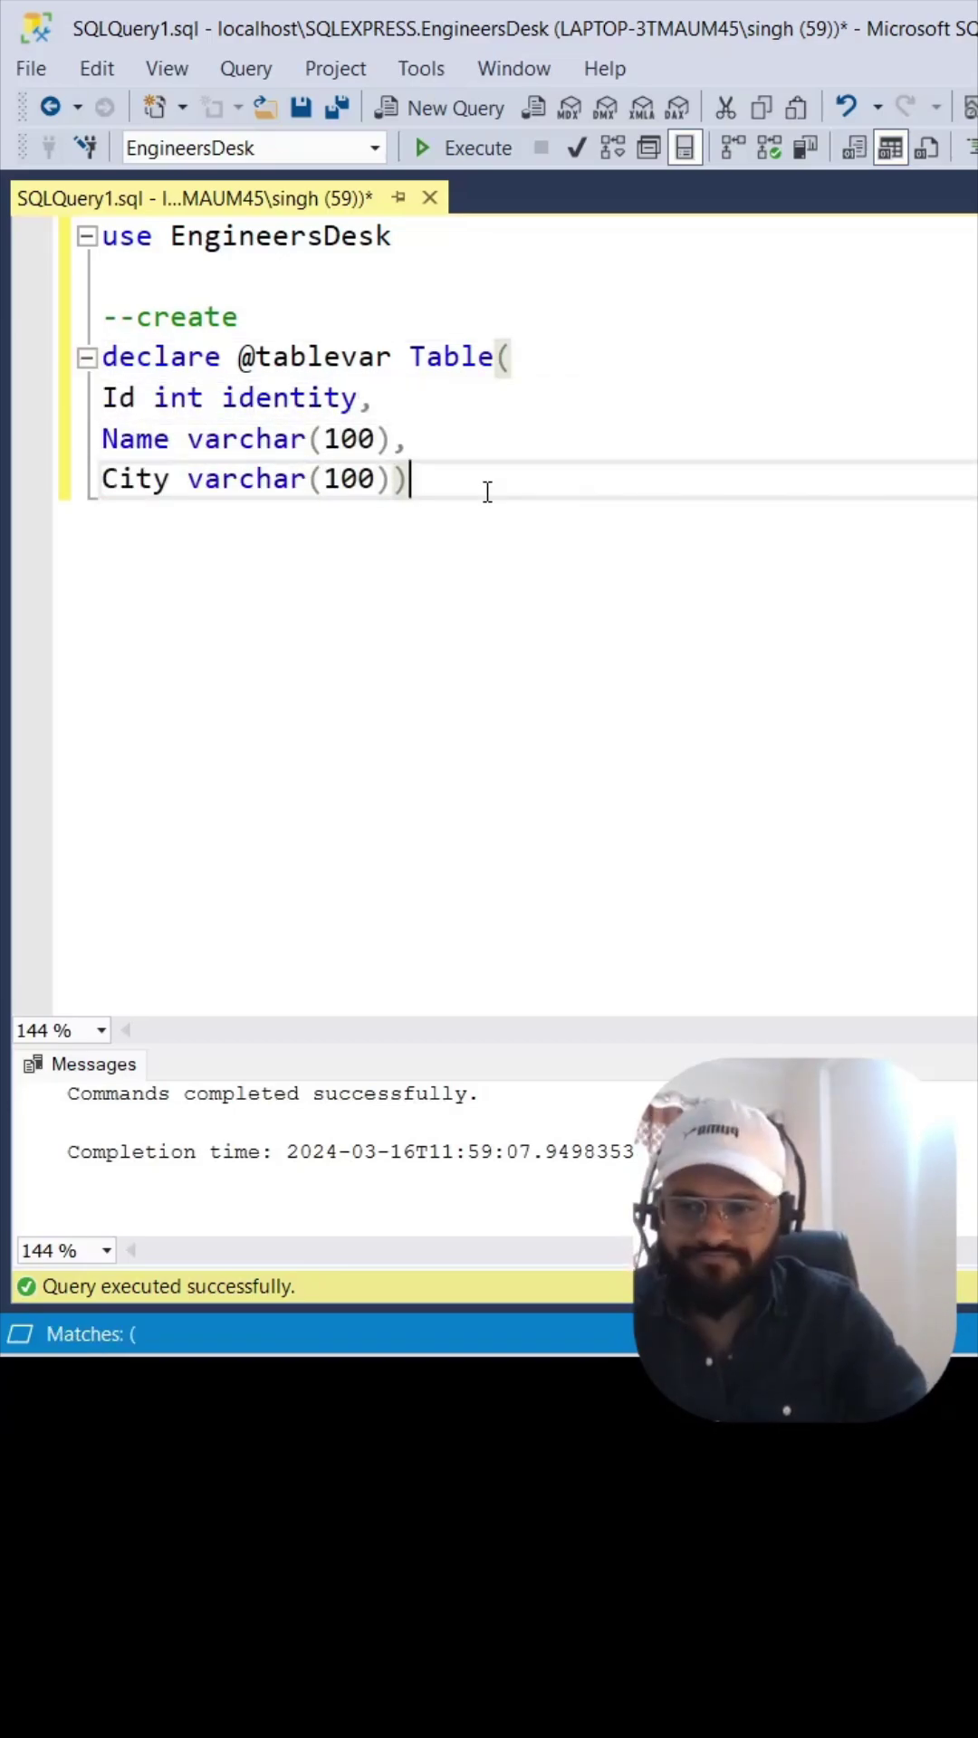
key(Return)
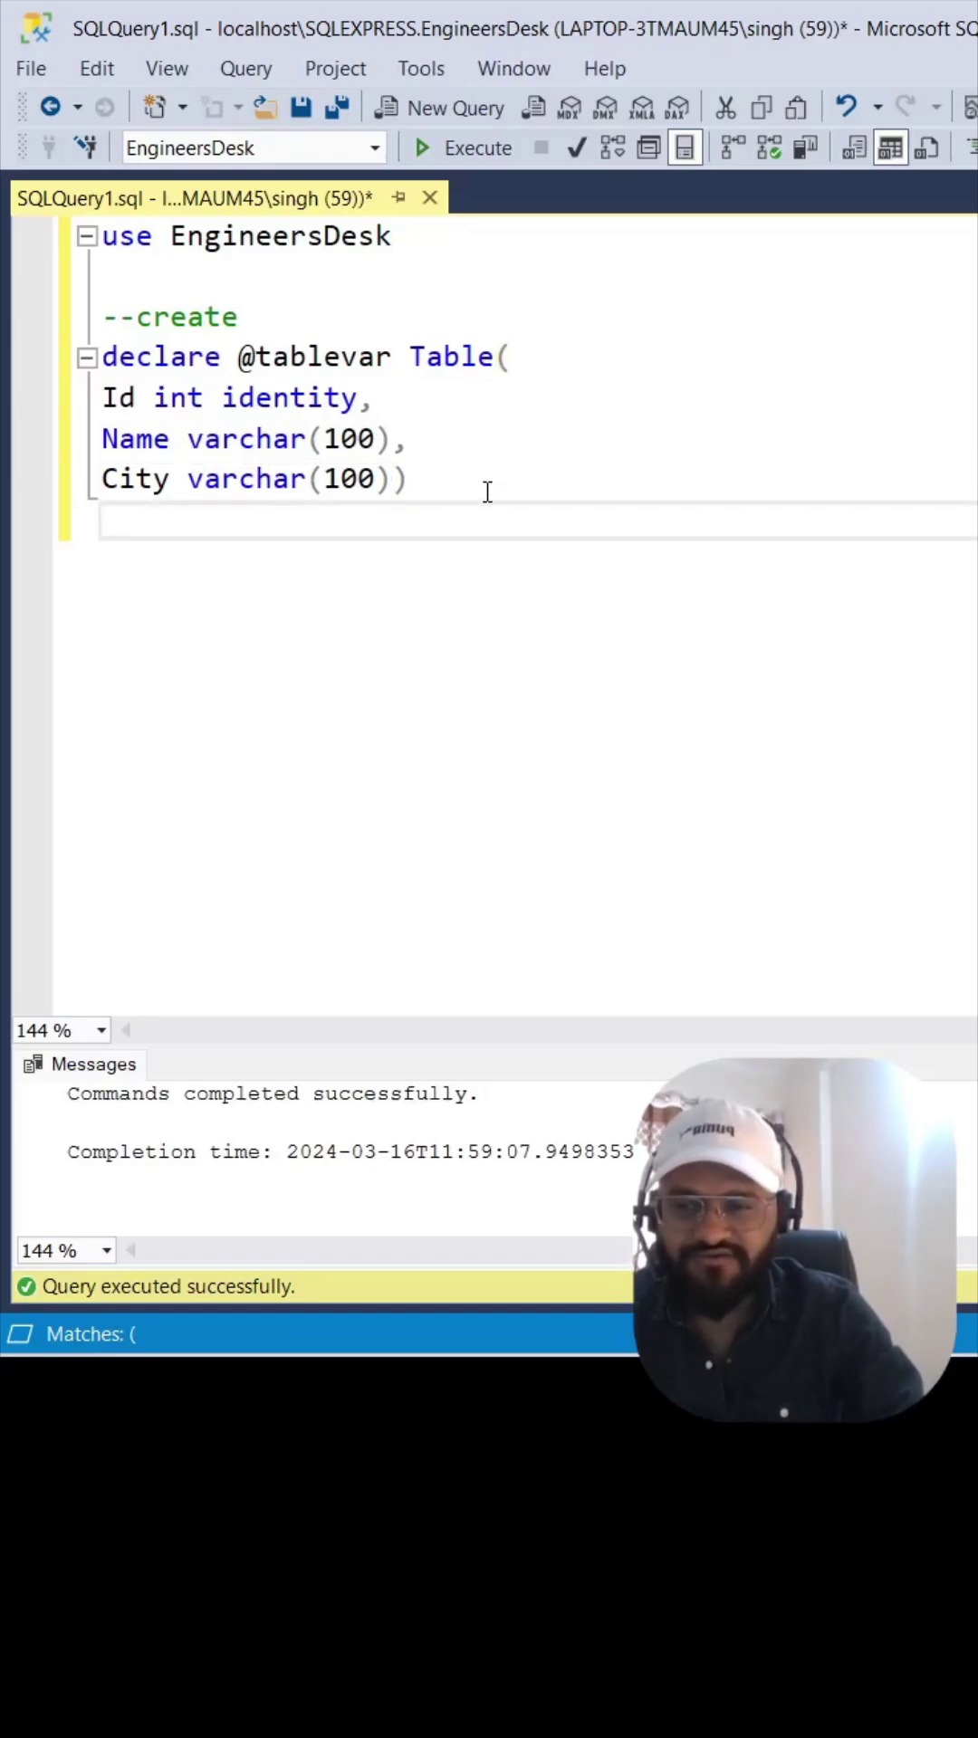
key(Return)
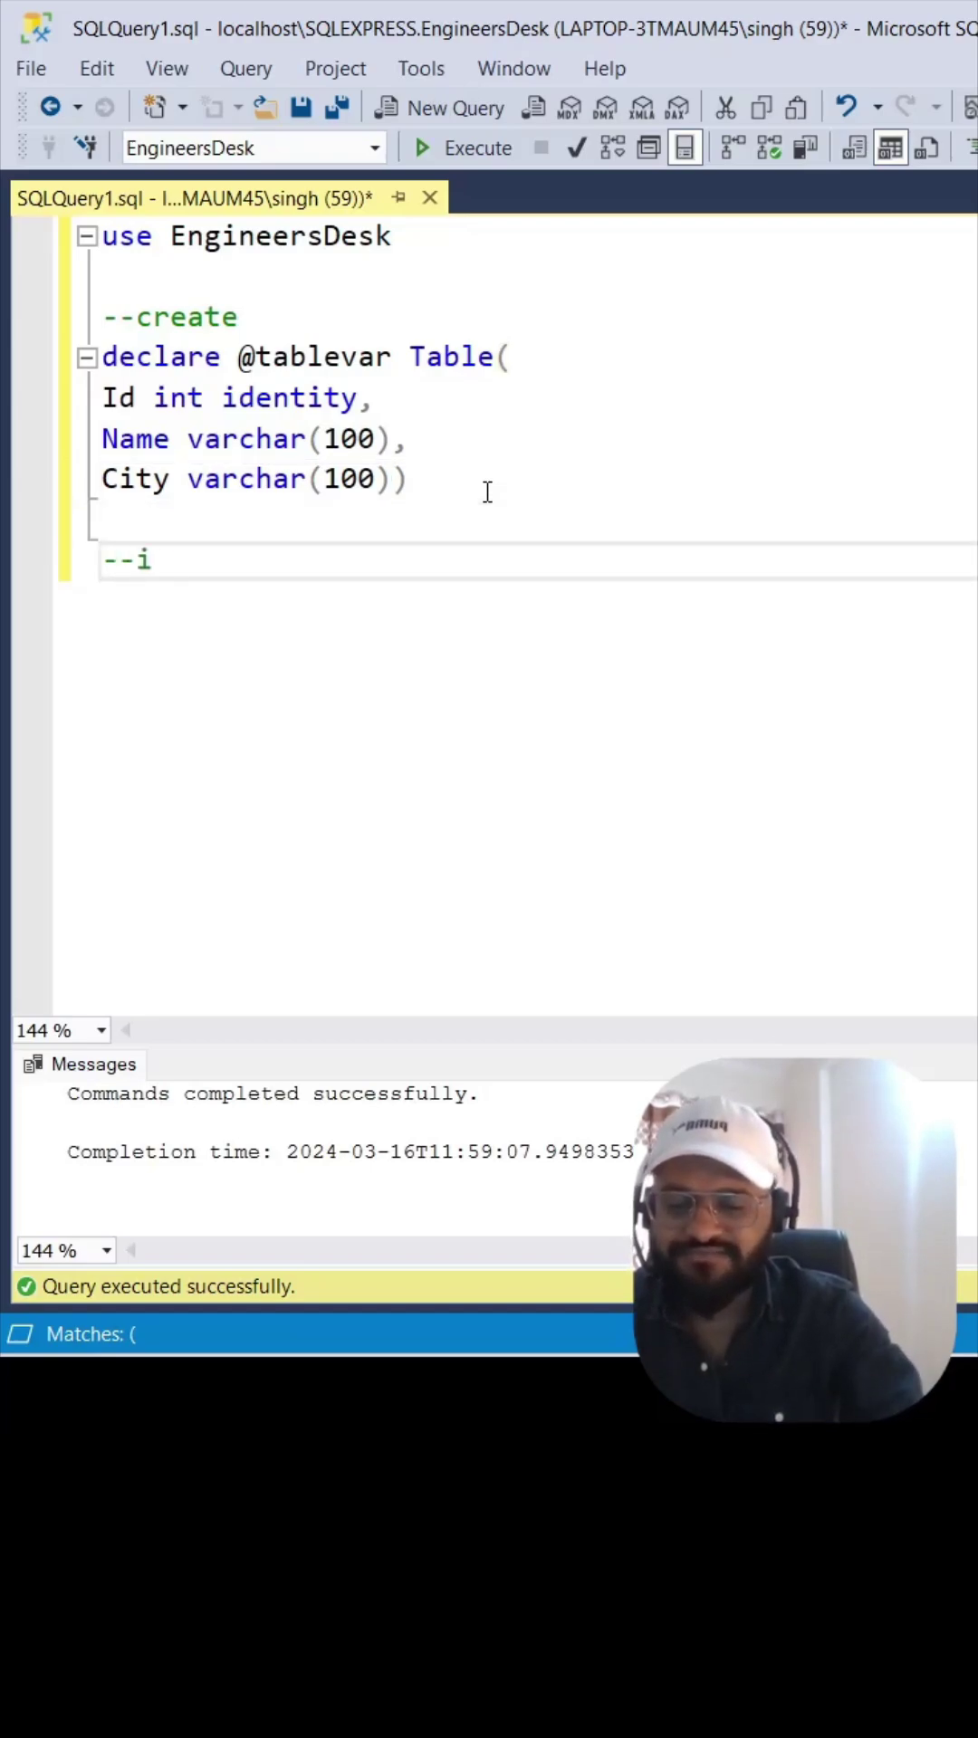
text(nsert)
key(Return)
text(Insert into )
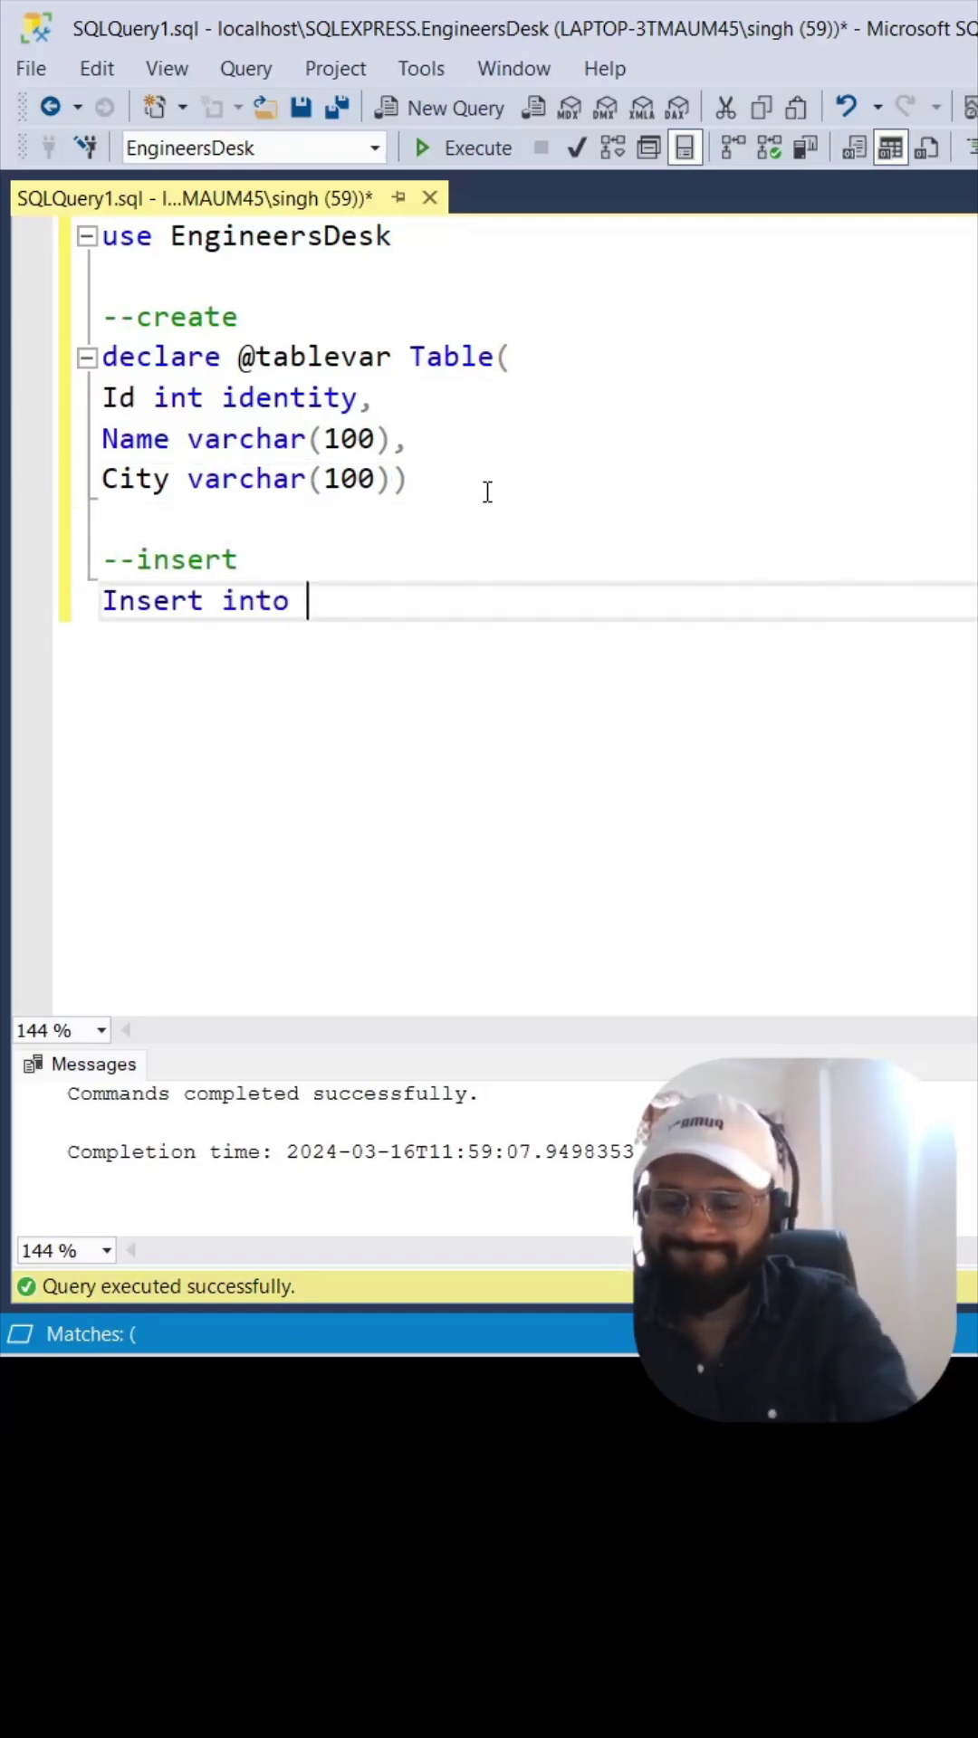
text(@tablevar values)
key(Return)
text(('Pankaj','Delhi)
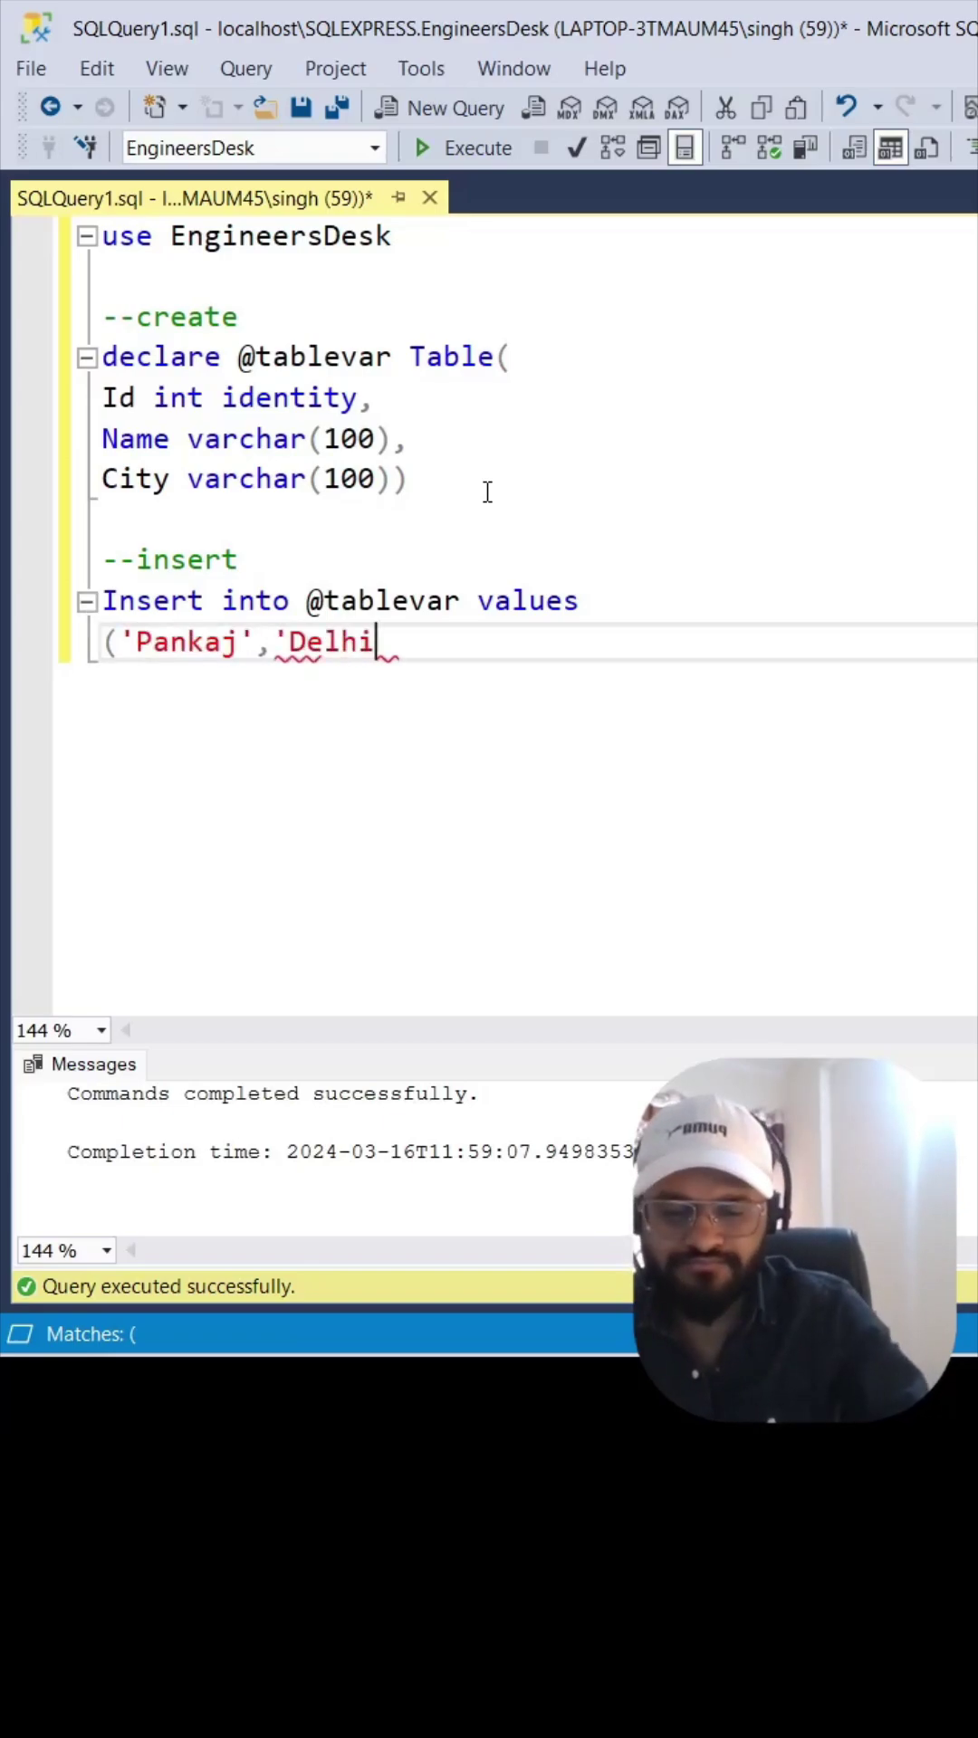
text('))
key(shift+Up)
key(shift+Up)
key(ctrl+d)
double_click(186, 723)
text(Pritam','Pune)
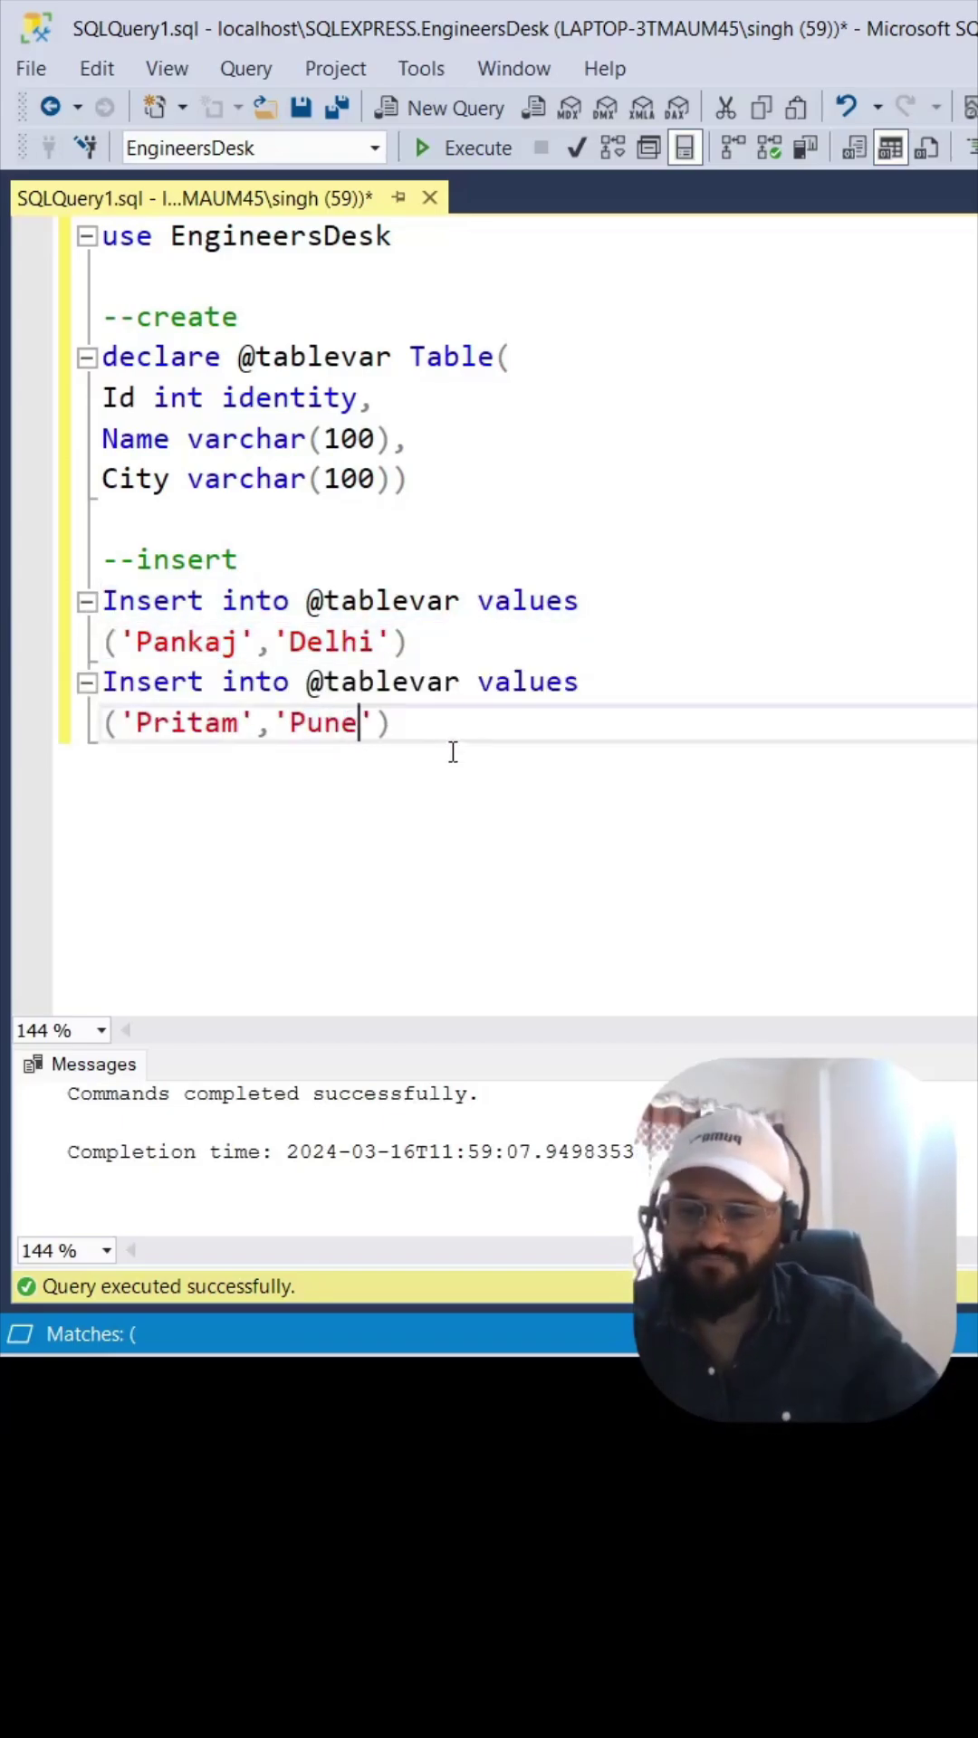
key(End)
key(Return)
key(Return)
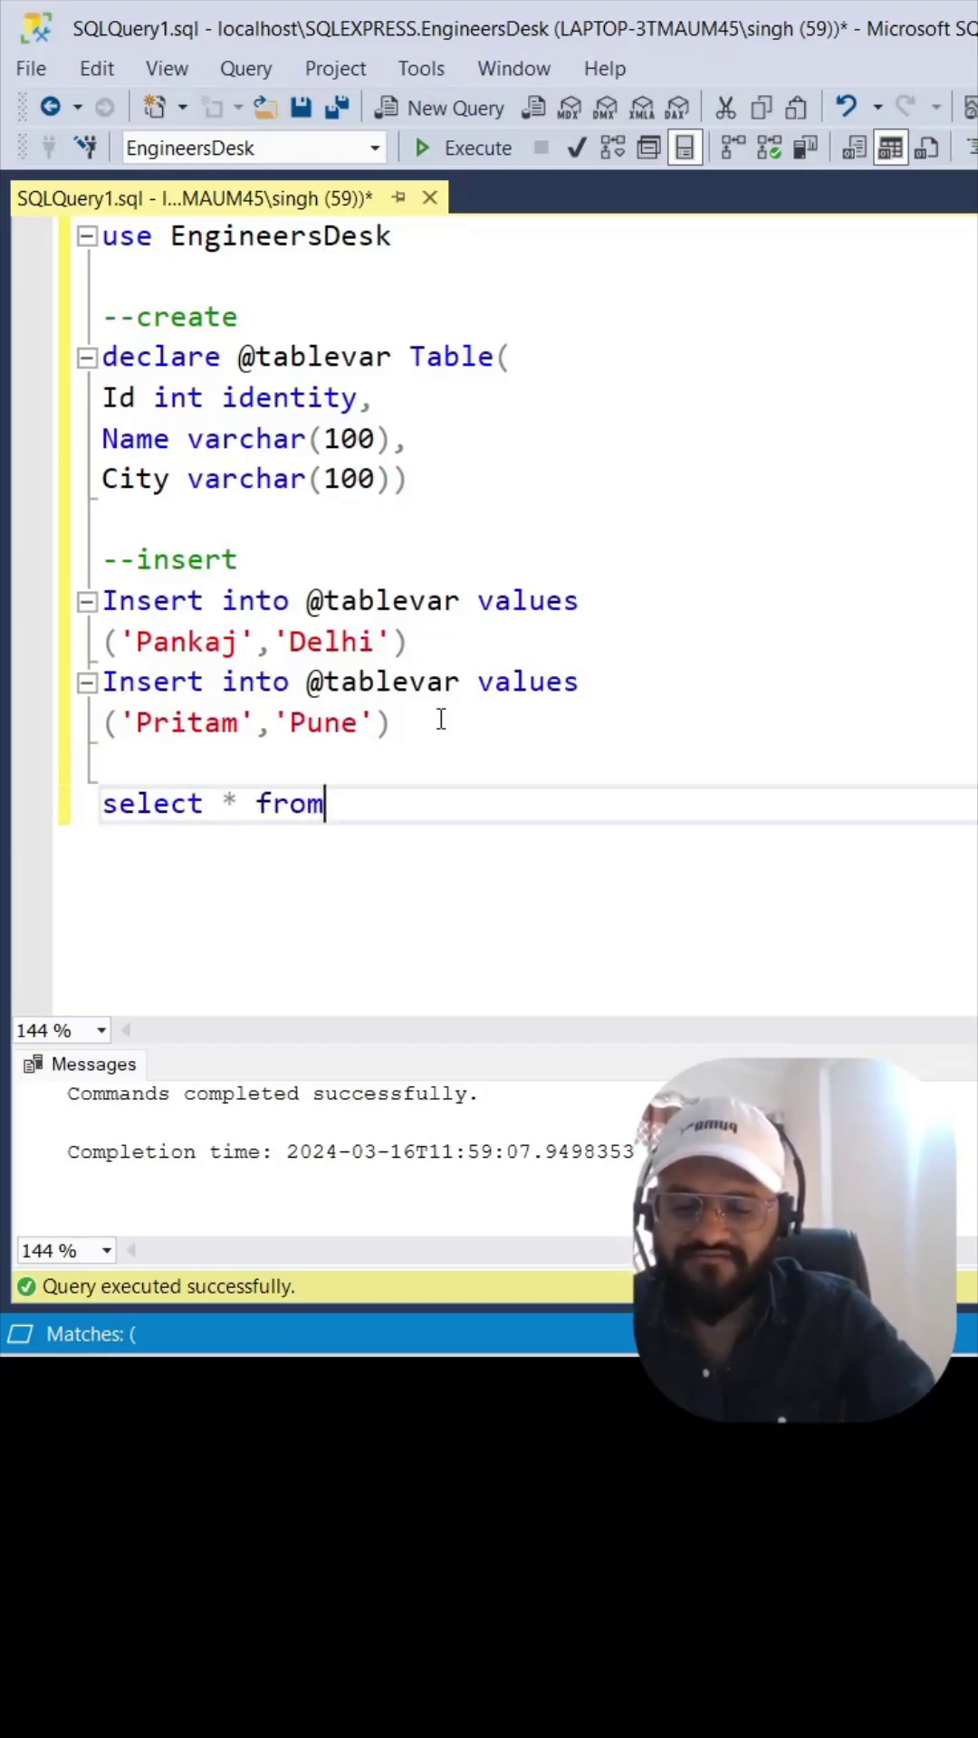
text(@)
key(Tab)
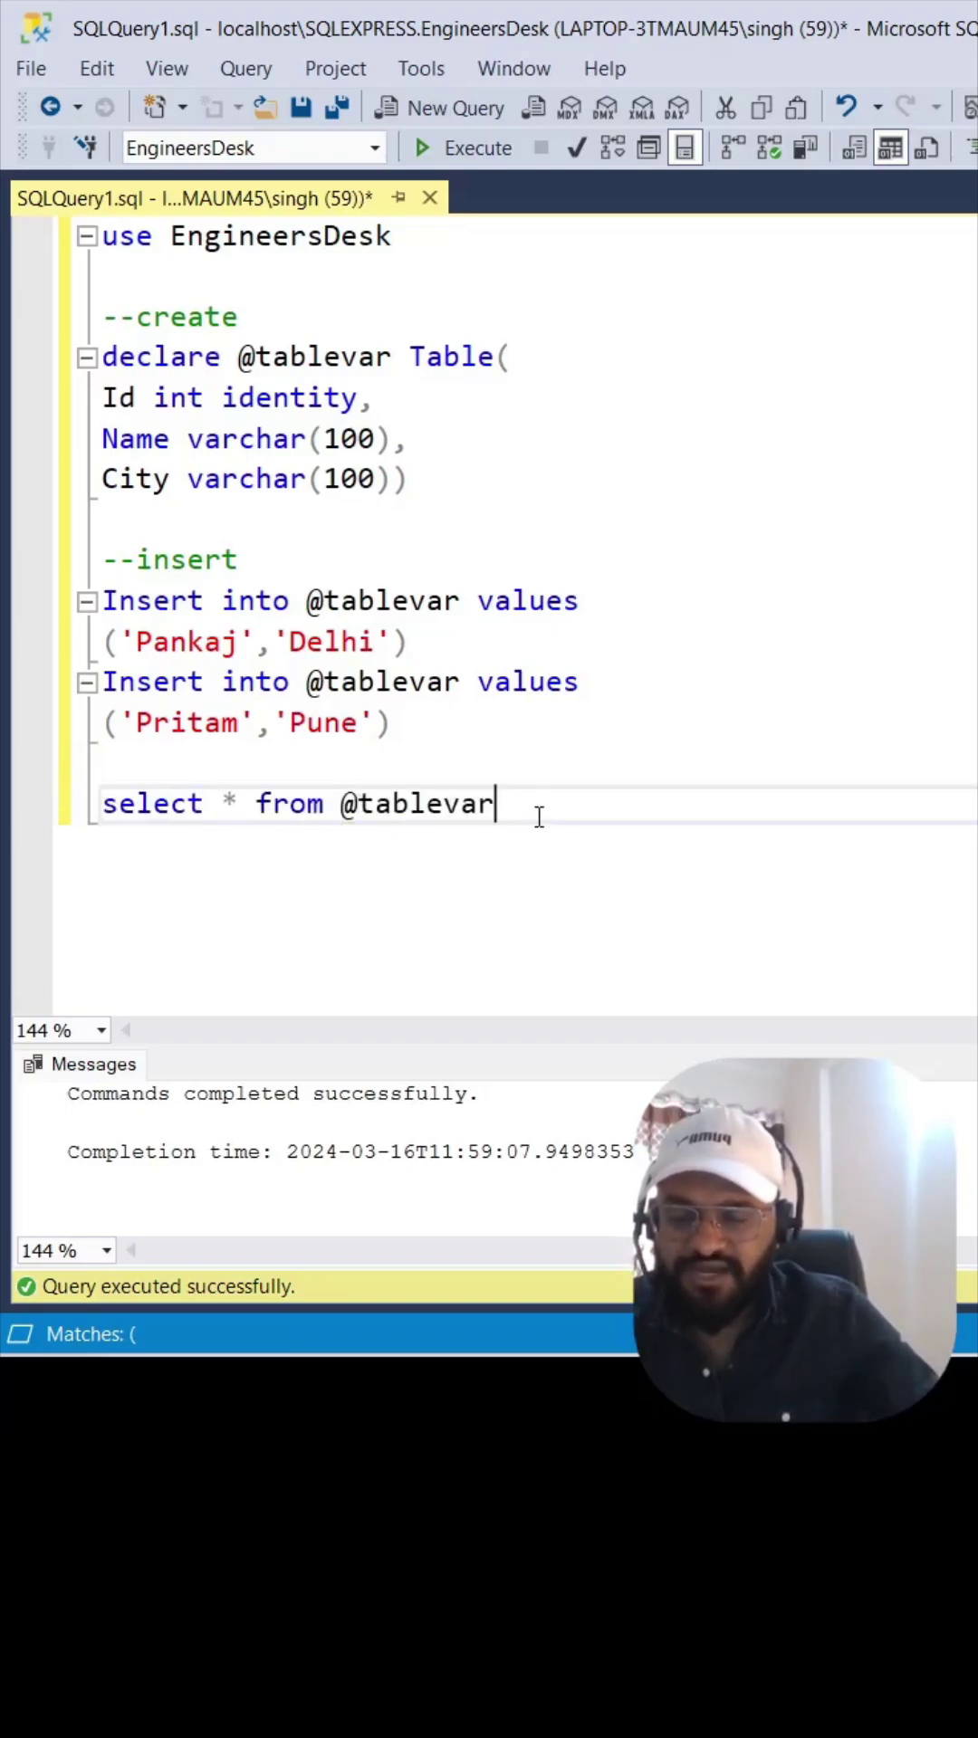
Step: Run the script so far, then add DELETE WHERE id=2 and UPDATE city='Mumbai' WHERE Id=1
drag(538, 815, 41, 376)
click(469, 147)
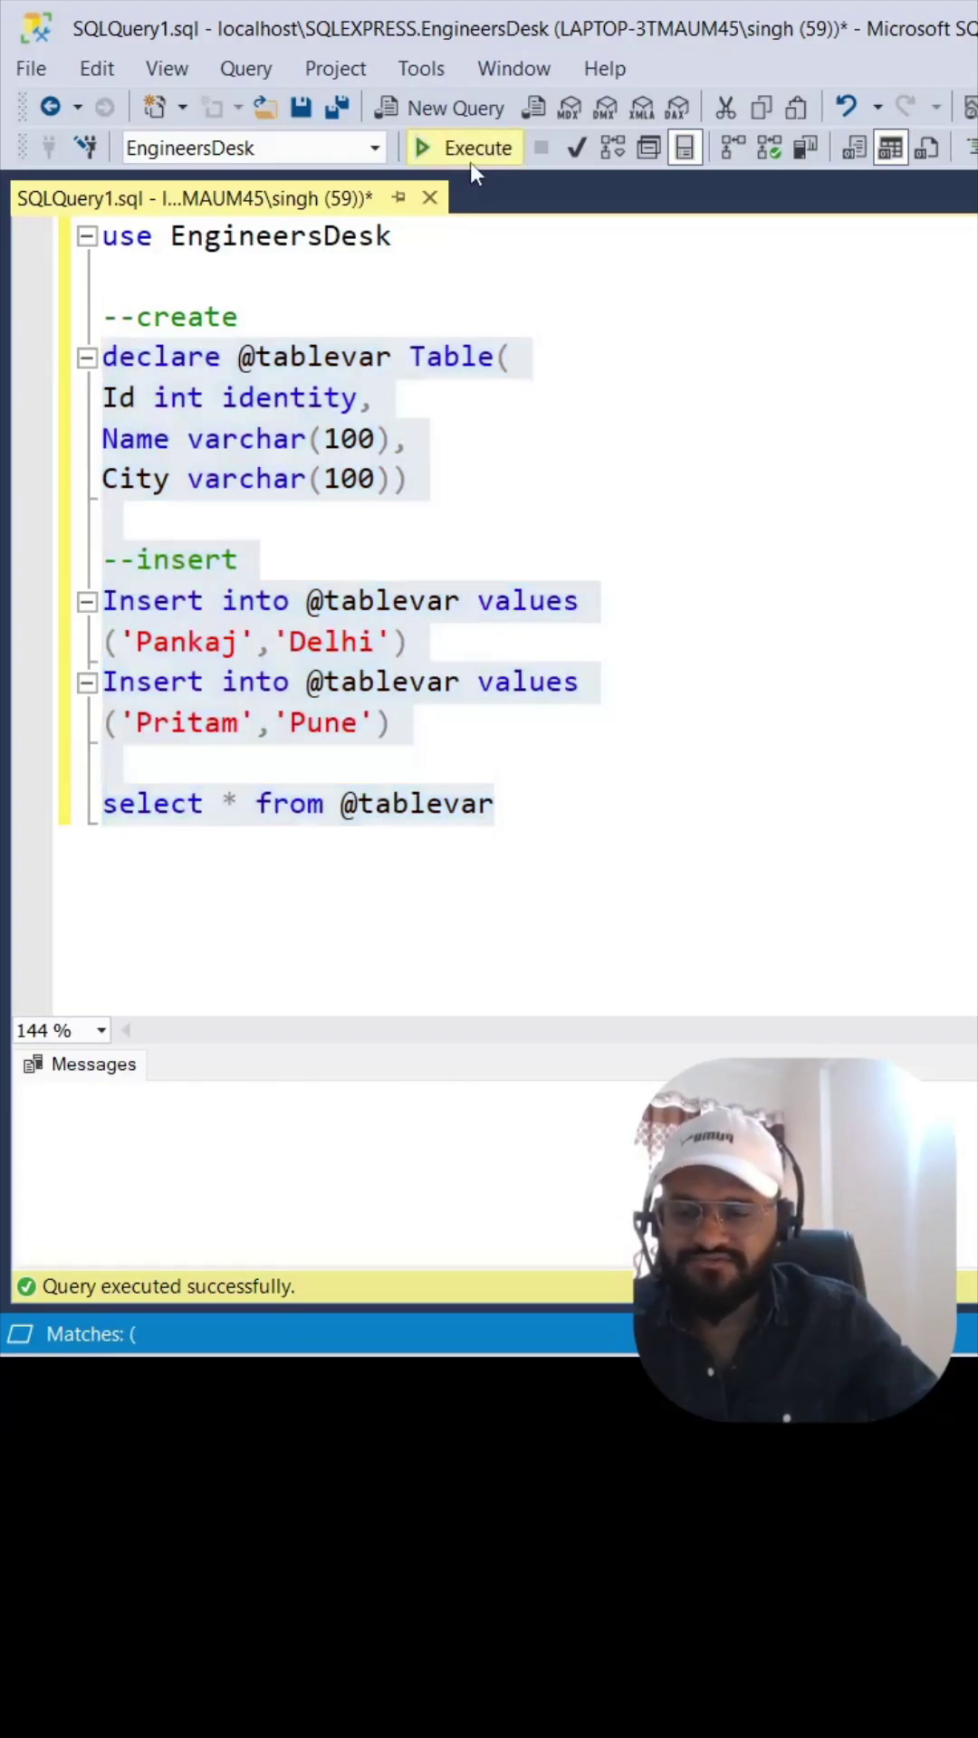
click(569, 735)
key(Return)
text(--delete)
key(Return)
text(delete from @tablevar where id=2)
key(Return)
key(Return)
text(--update)
key(Return)
text(update @tablevar set city=)
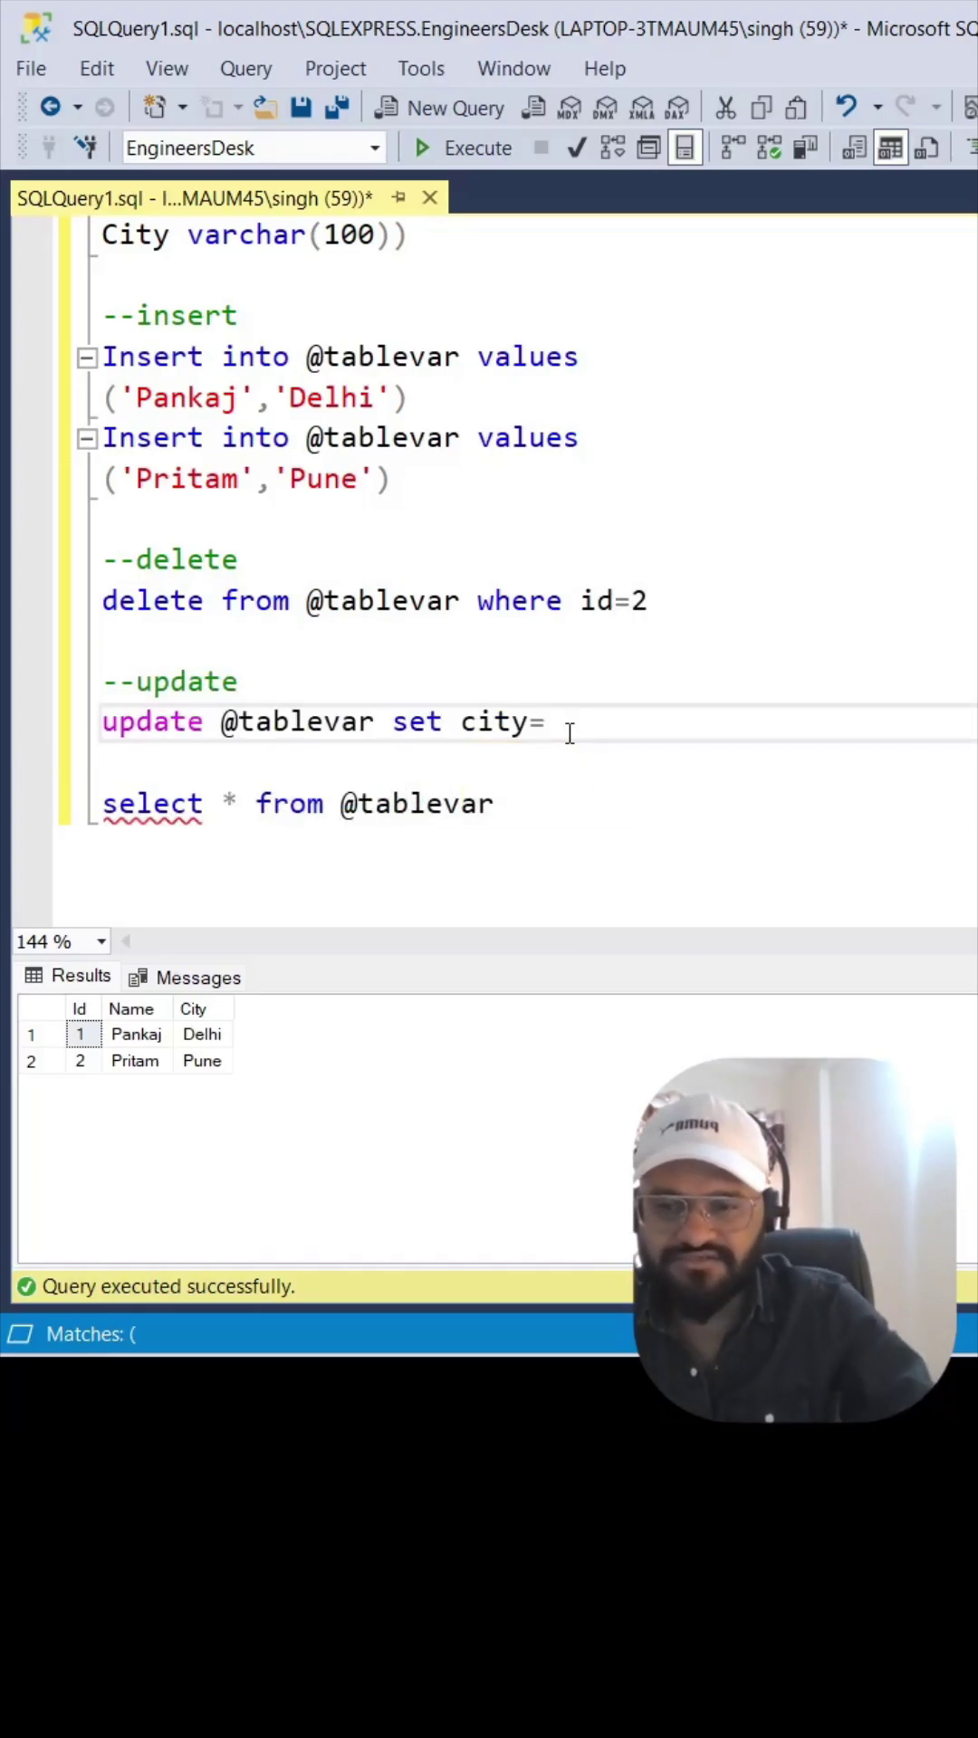
text('Mumbai')
key(Return)
text(where Id = 1)
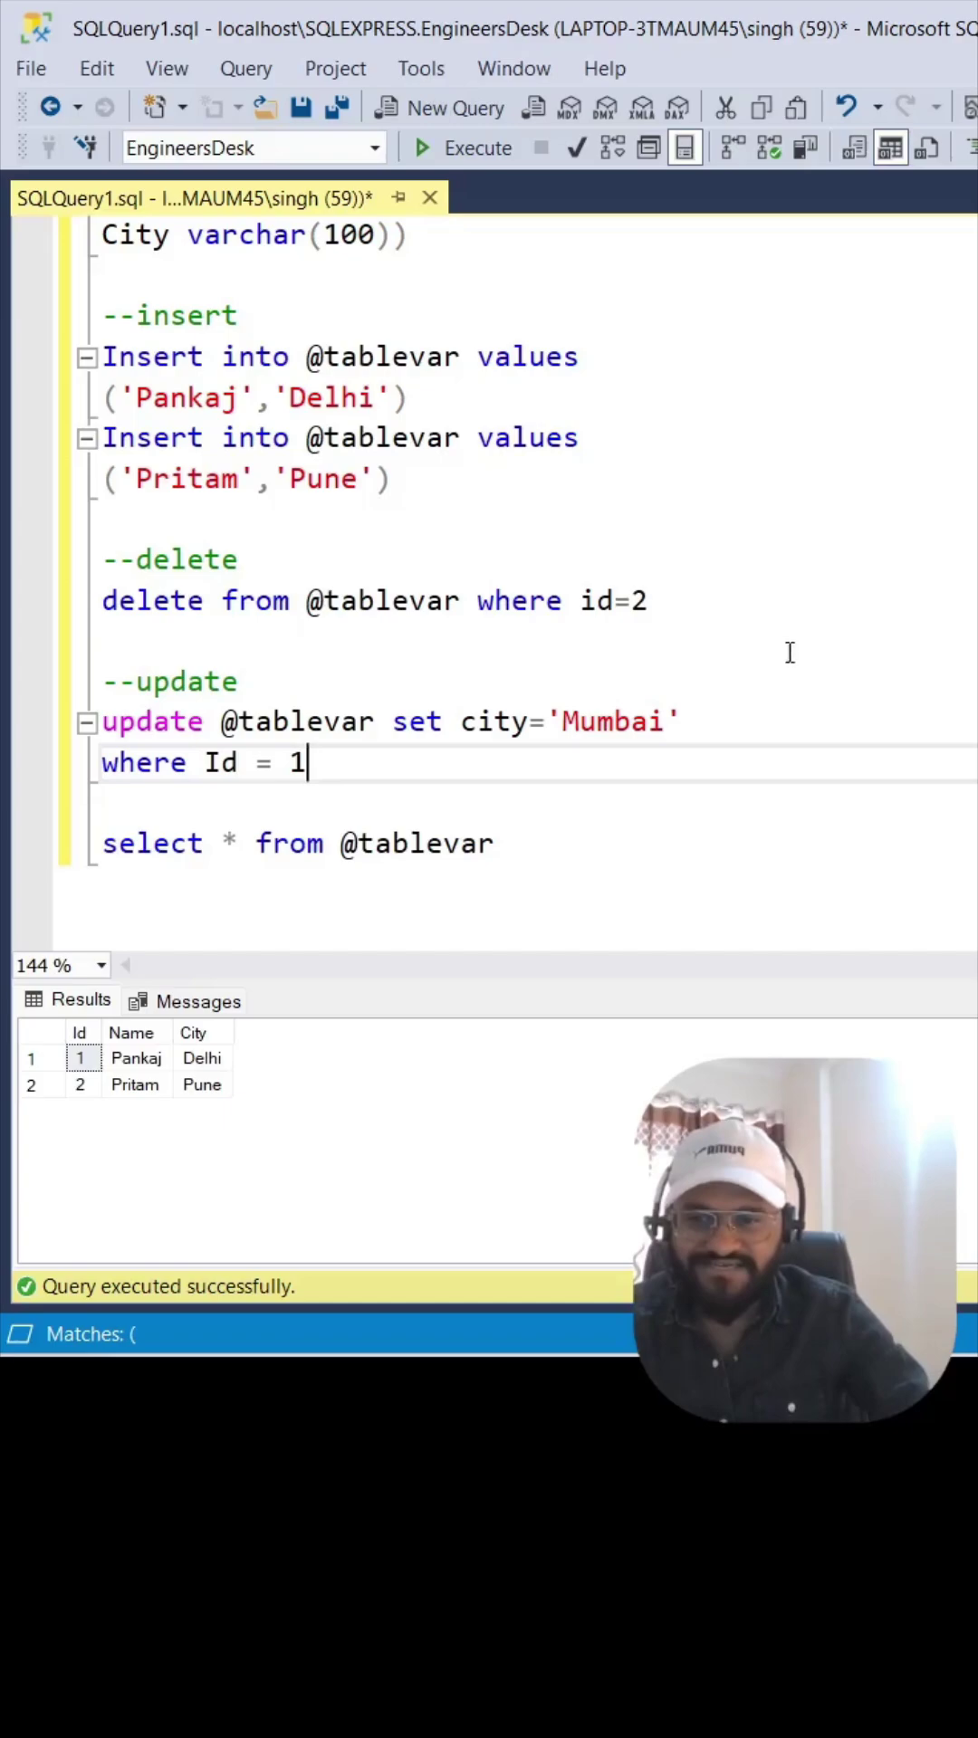
Step: Execute the entire script, returning only Pankaj in Mumbai
click(556, 847)
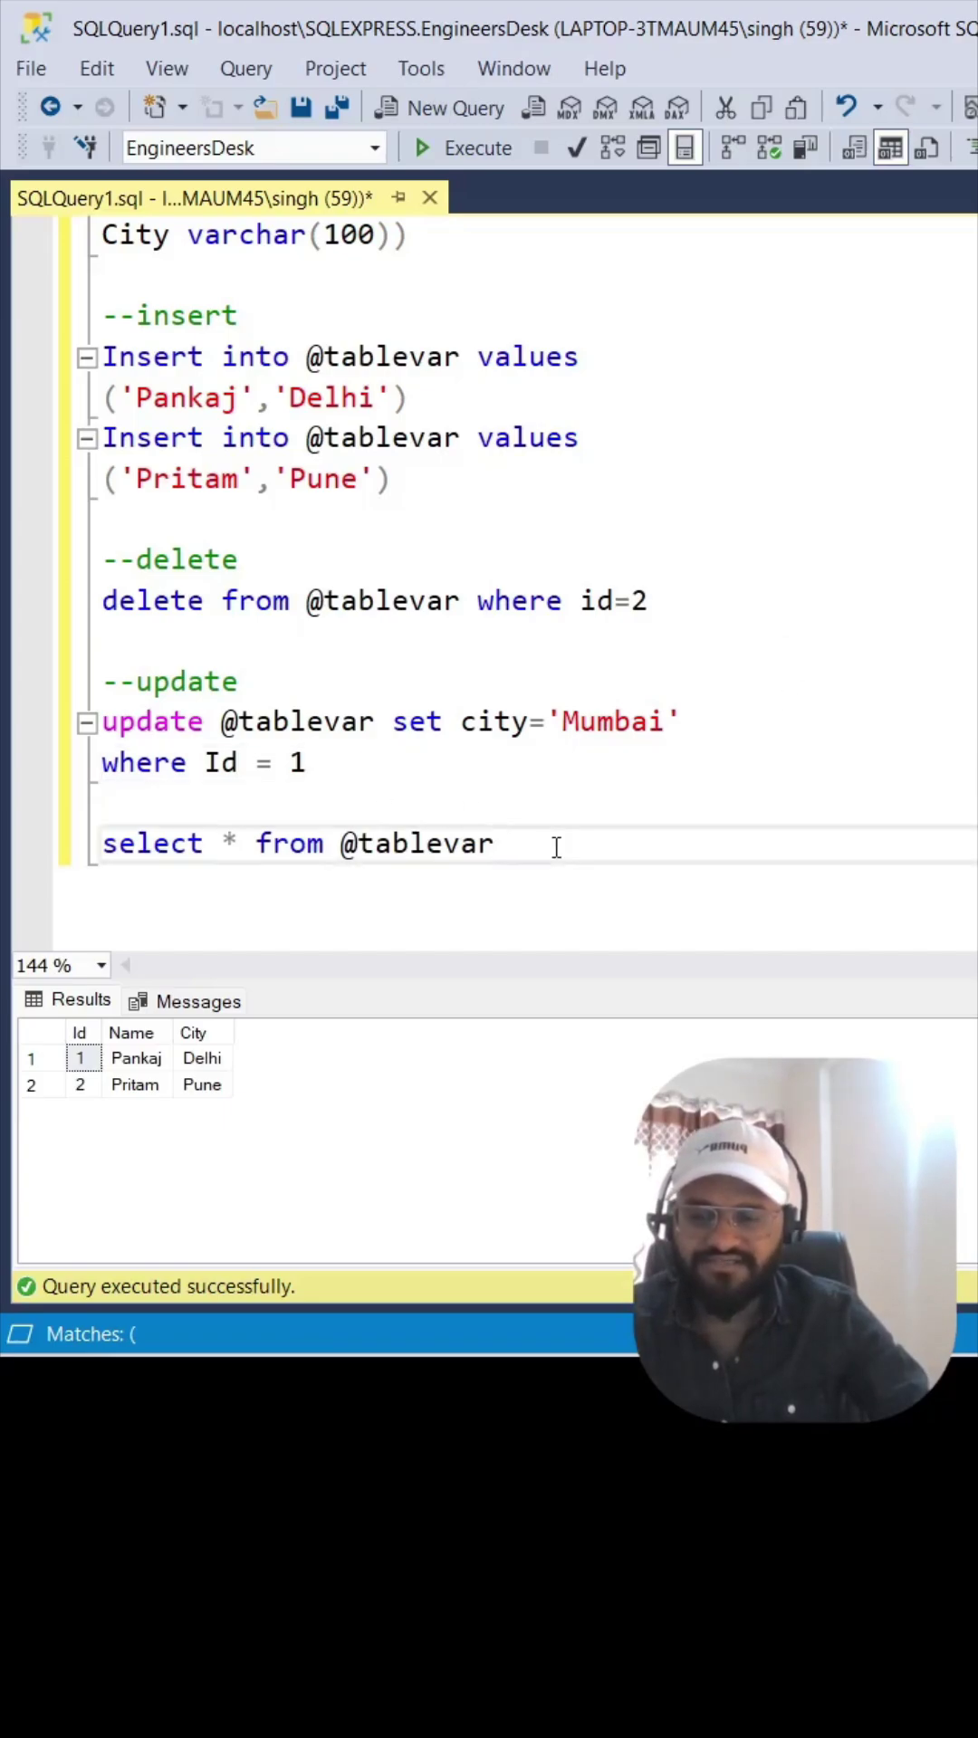
key(ctrl+a)
click(462, 149)
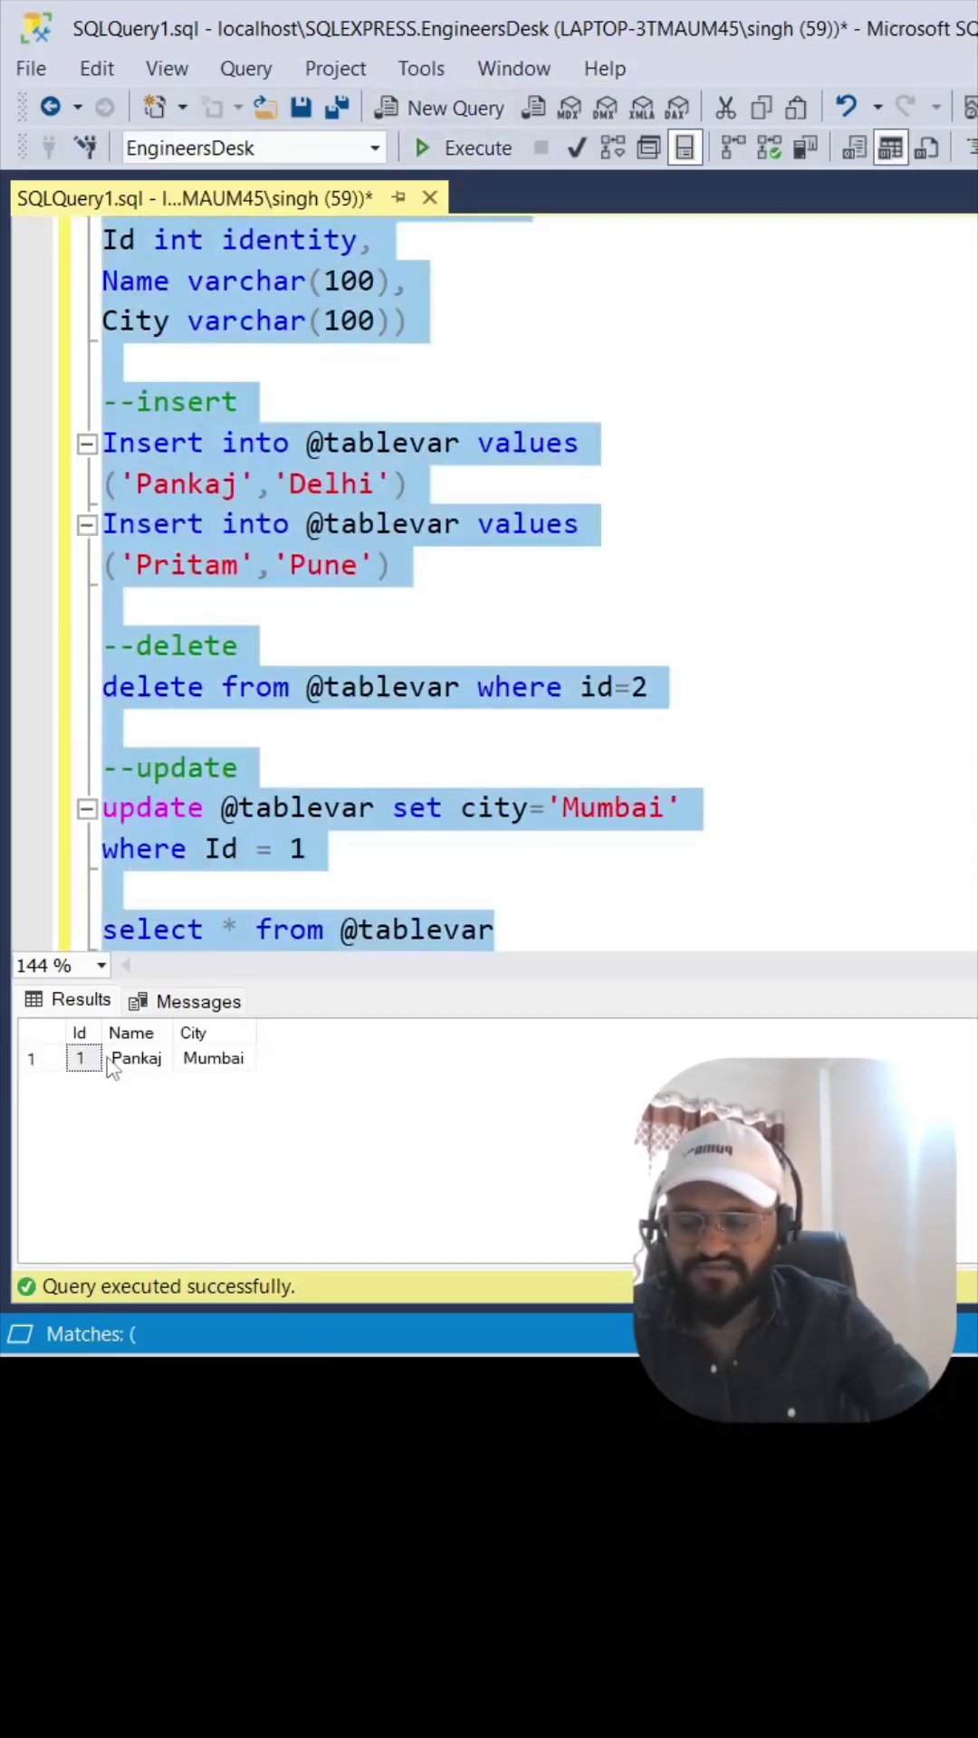